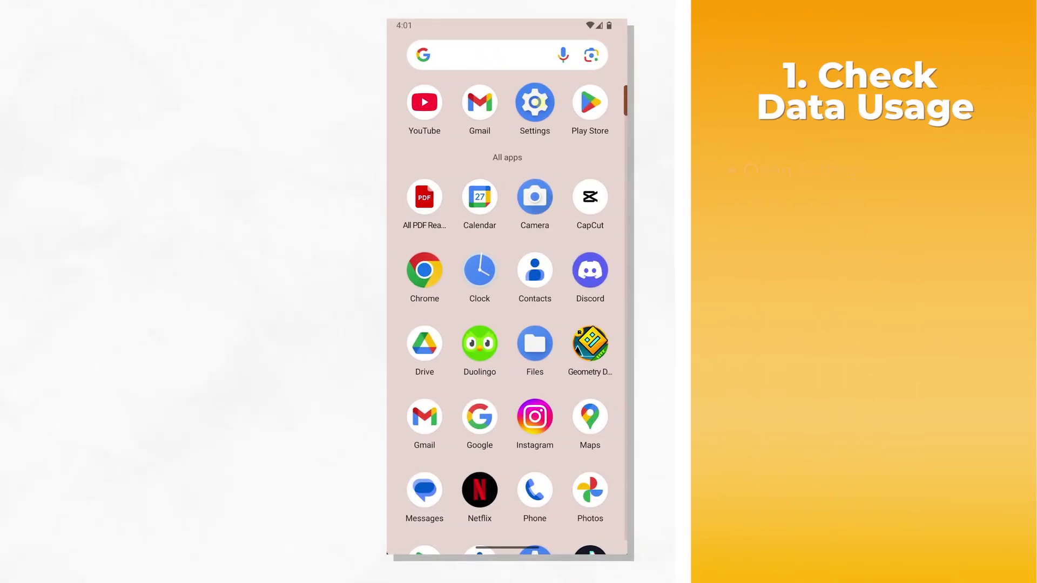
# Review non-carrier data usage by app, where Play Store leads at 1.32 GB, then open Gboard's details.
pyautogui.click(527, 163)
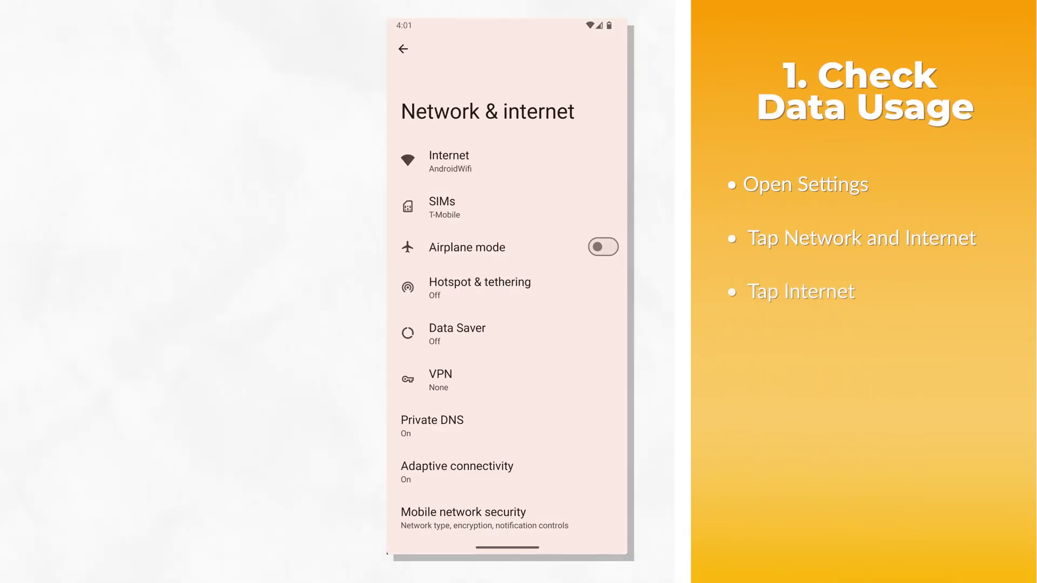
pyautogui.click(461, 161)
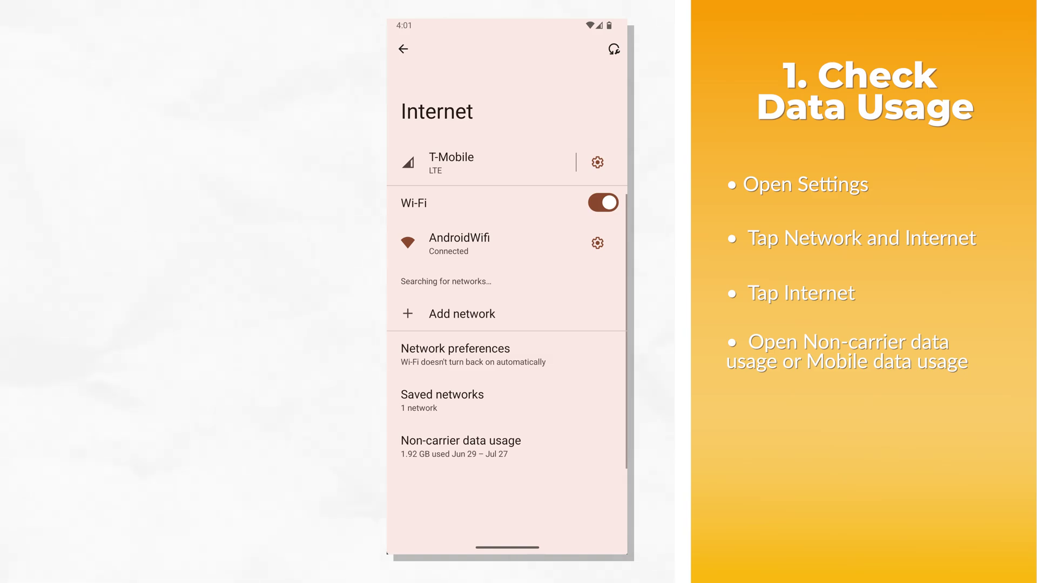
pyautogui.click(505, 450)
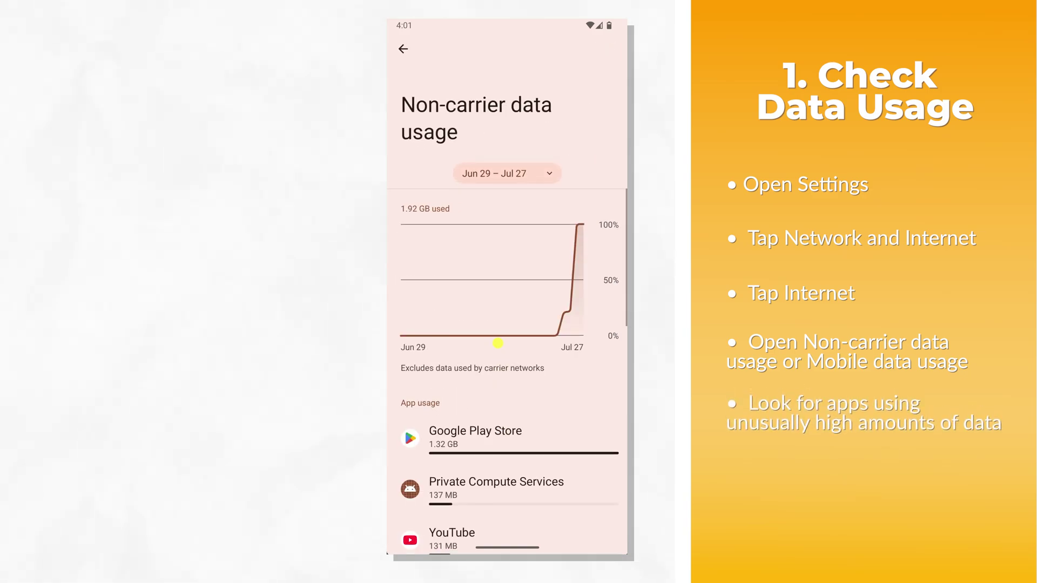
pyautogui.moveTo(497, 343); pyautogui.dragTo(492, 216)
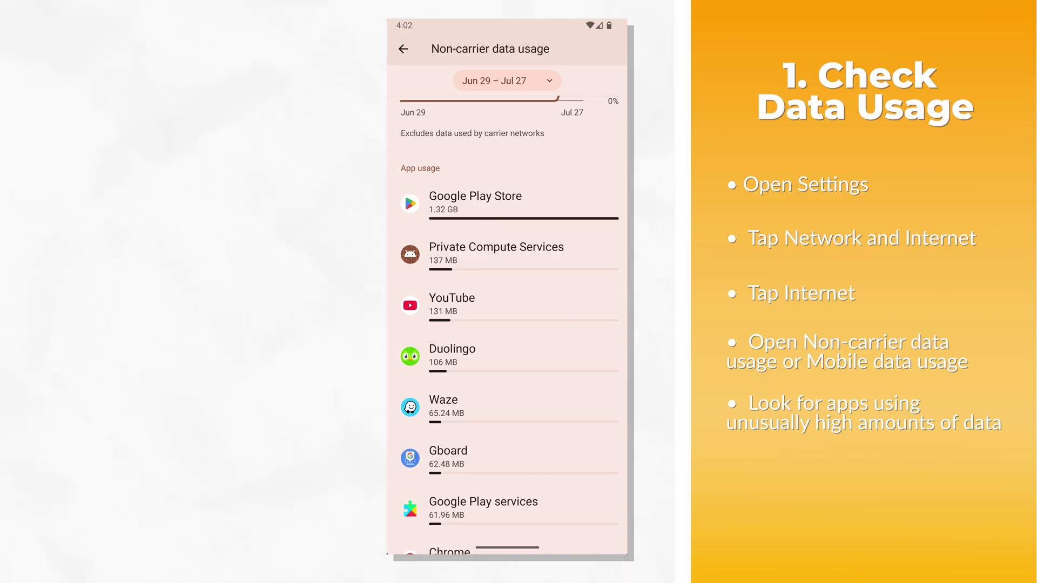
pyautogui.click(456, 452)
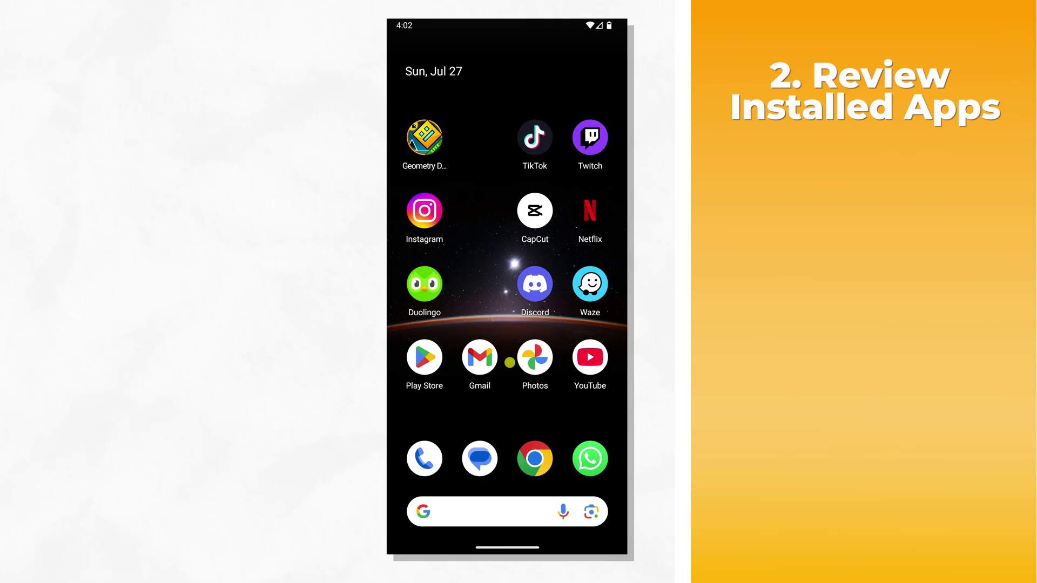
# Show the full list of installed apps in Settings.
pyautogui.moveTo(509, 362); pyautogui.dragTo(507, 301)
pyautogui.click(534, 102)
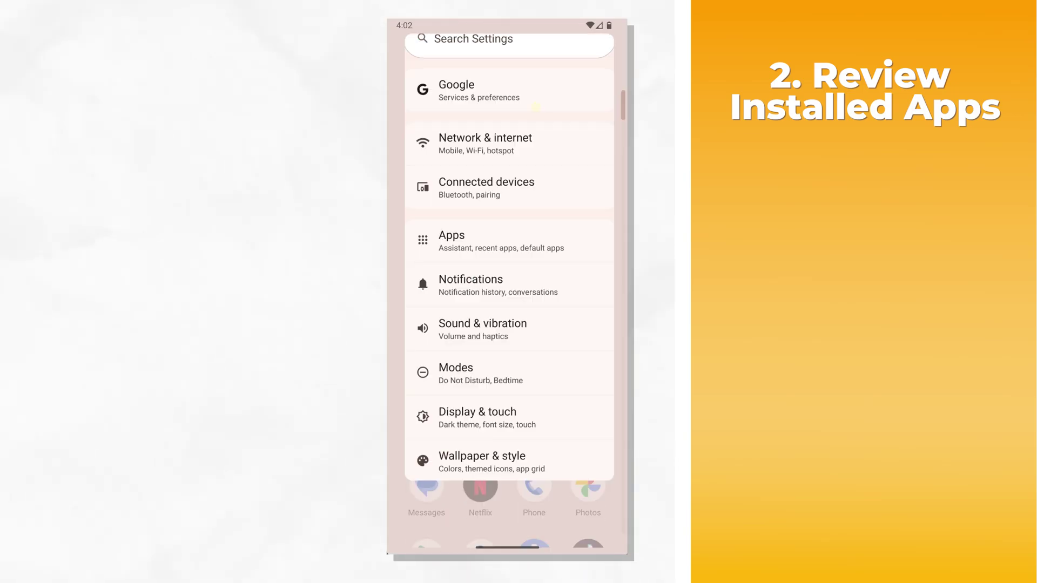
pyautogui.click(509, 263)
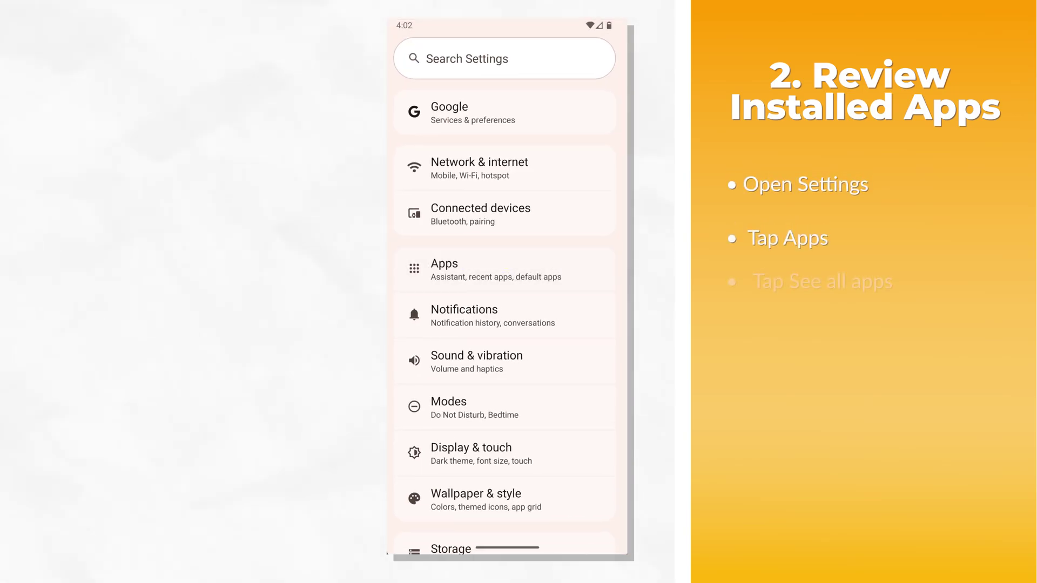
pyautogui.click(468, 369)
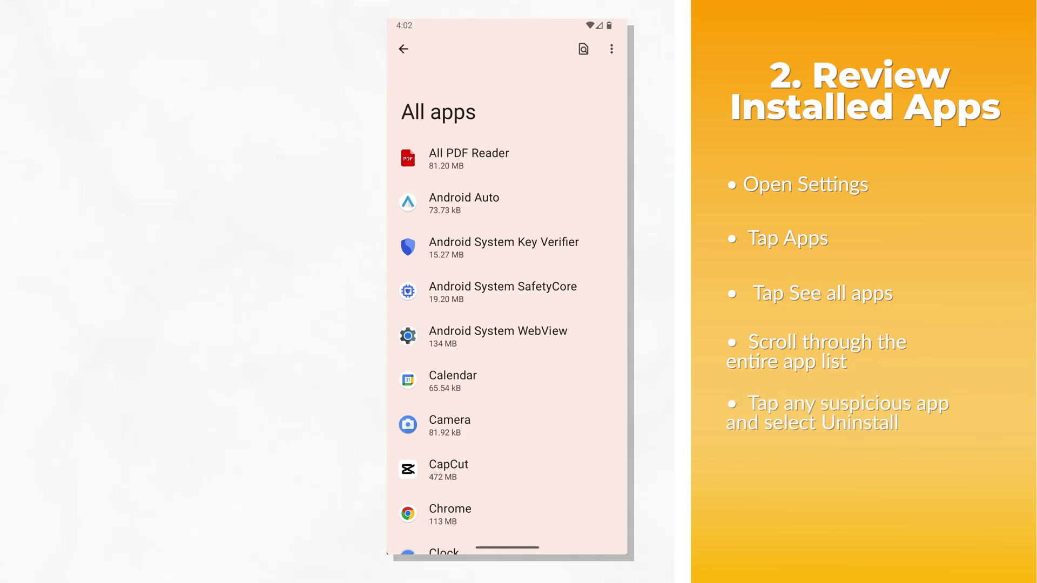
# Uninstall All PDF Reader and confirm the removal.
pyautogui.click(469, 158)
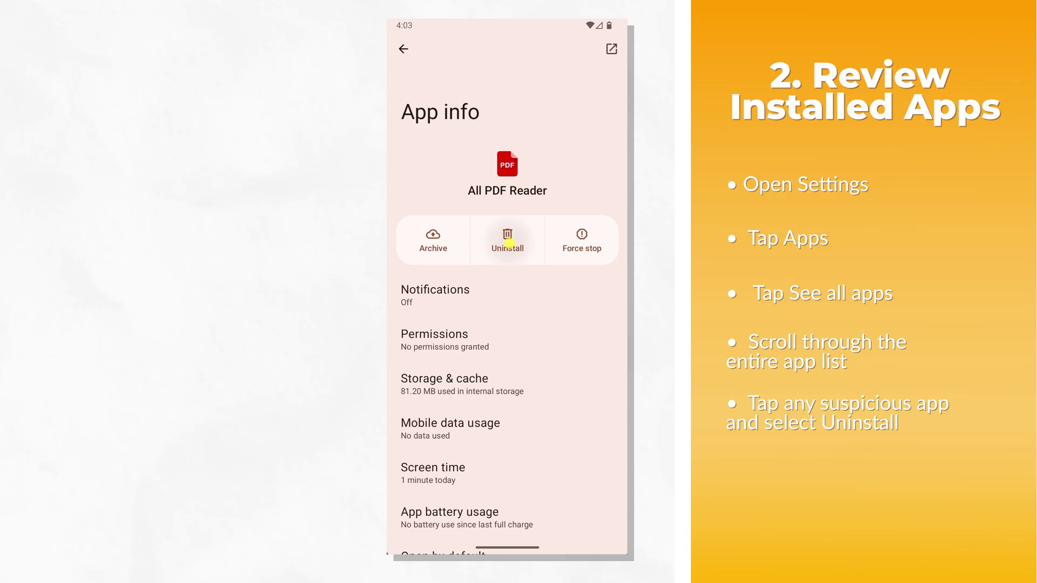
pyautogui.click(506, 239)
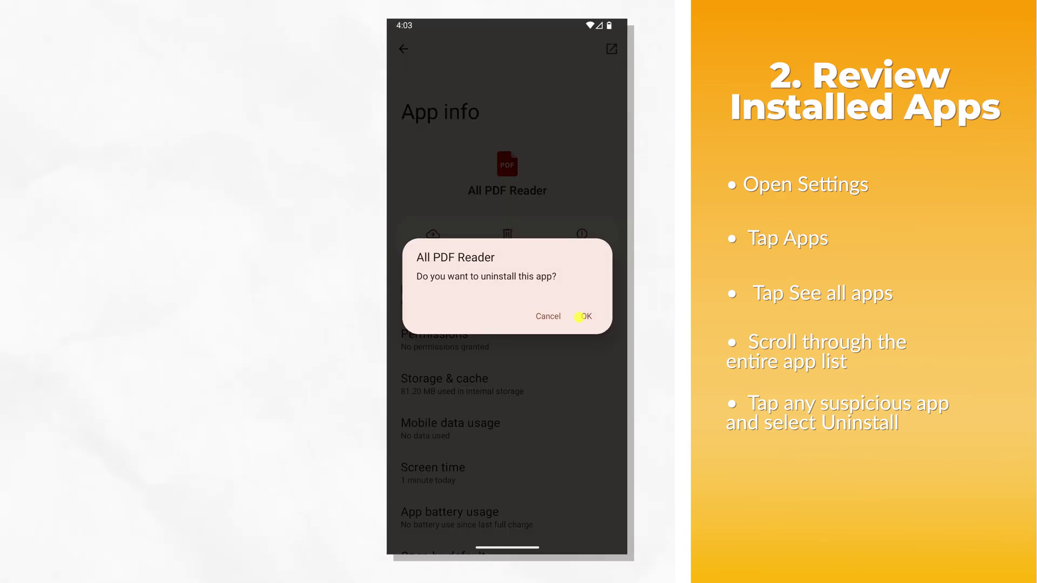
pyautogui.click(583, 317)
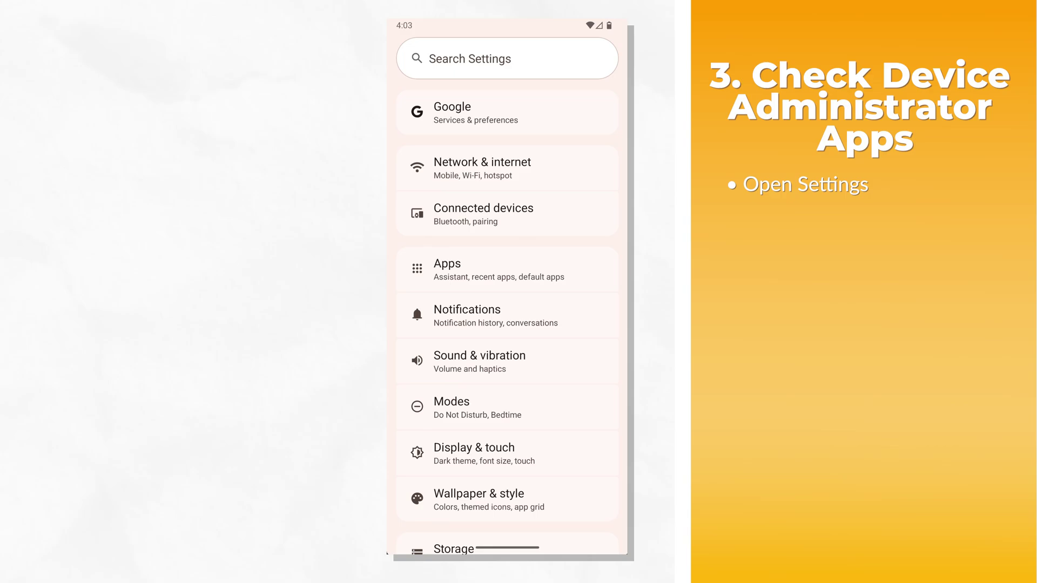
# Open Device admin apps under Apps > Special app access.
pyautogui.click(495, 256)
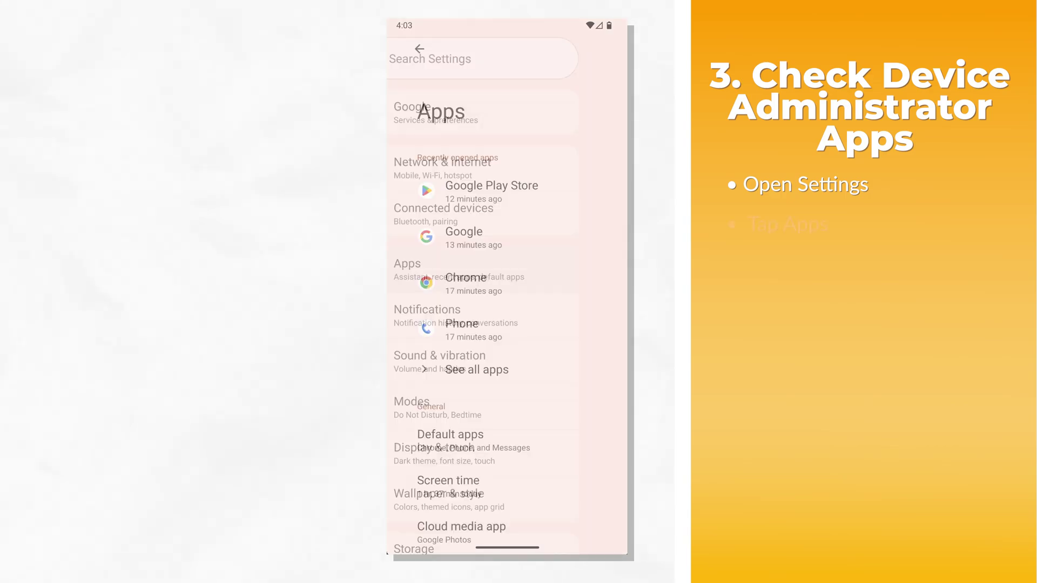
pyautogui.moveTo(533, 318); pyautogui.dragTo(509, 173)
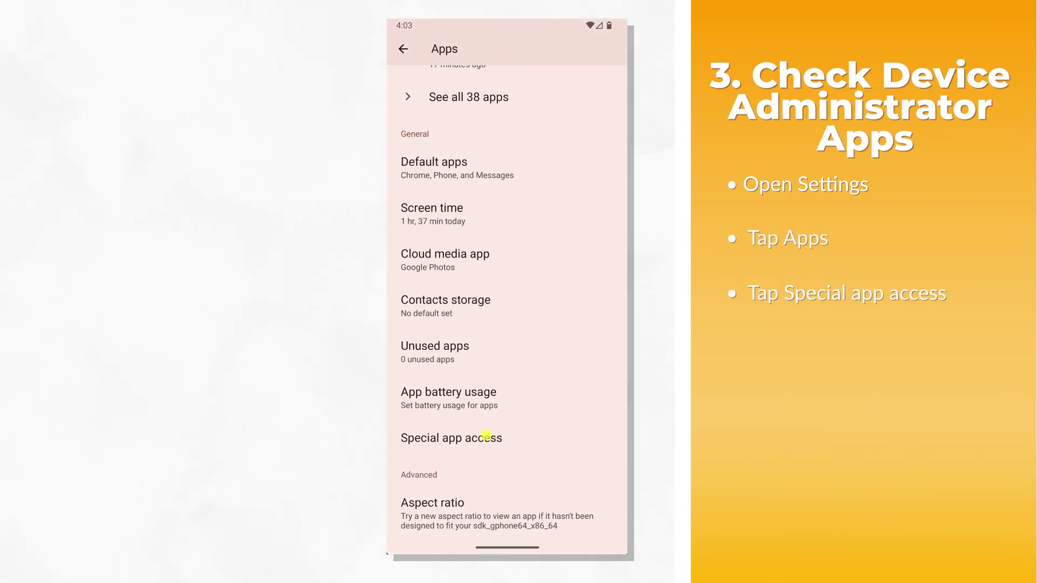
pyautogui.click(456, 435)
pyautogui.click(444, 201)
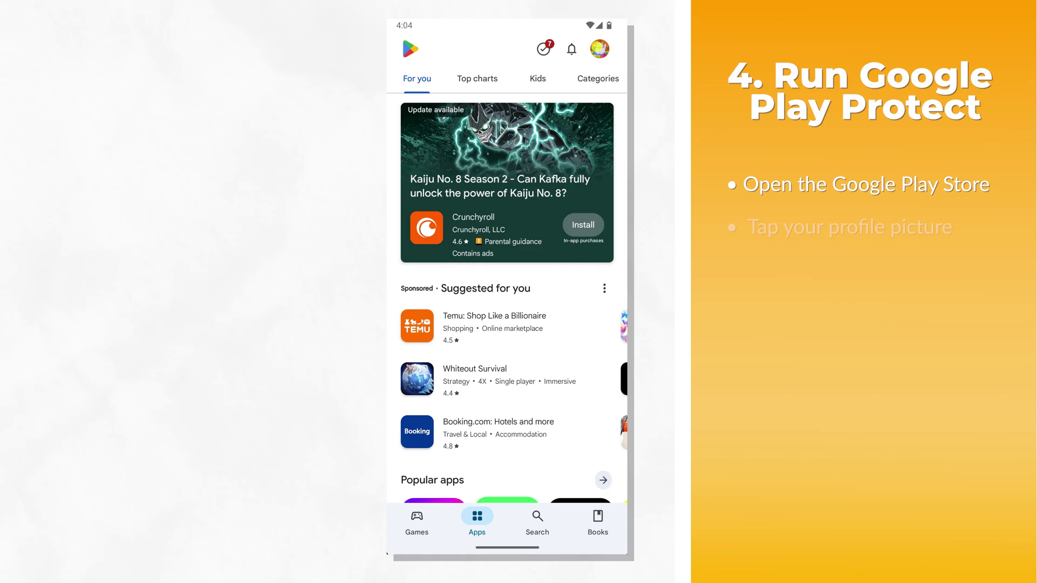
# Run a Google Play Protect scan from the Play Store account menu.
pyautogui.click(599, 49)
pyautogui.click(475, 285)
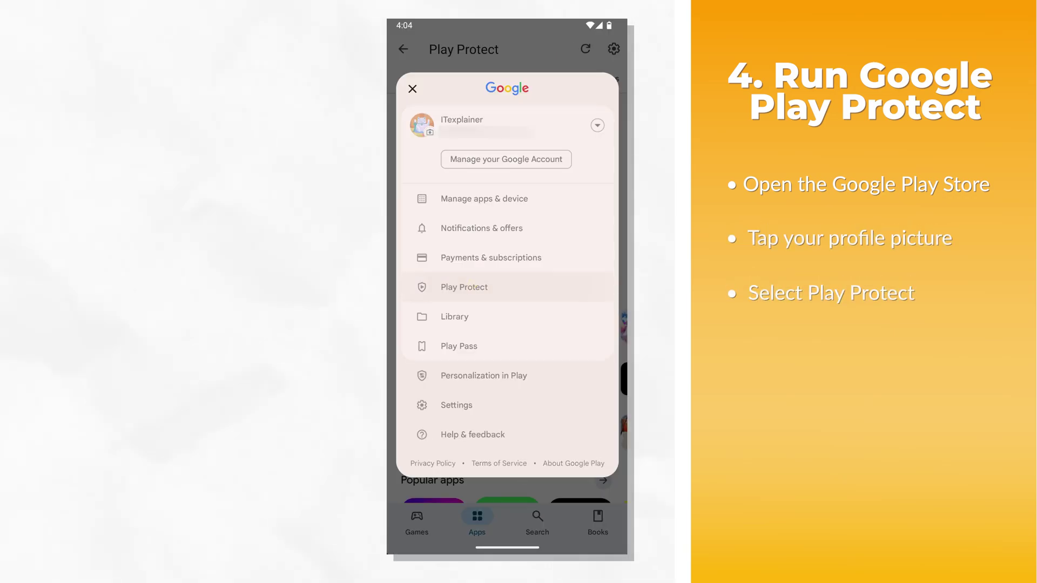
pyautogui.click(507, 223)
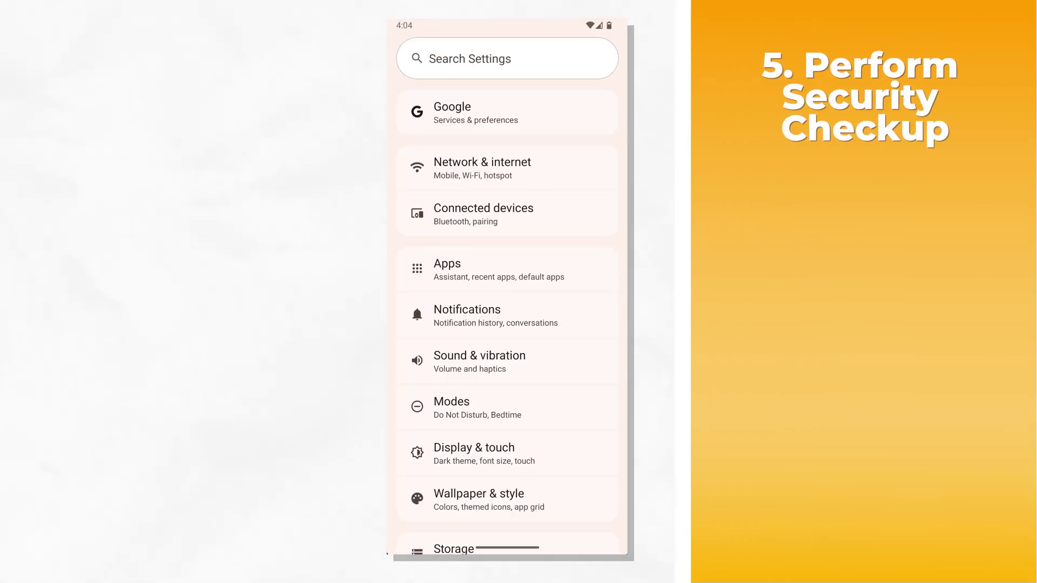
pyautogui.moveTo(514, 353); pyautogui.dragTo(486, 186)
# Start a device scan in Security & privacy, then return to the main Settings list.
pyautogui.click(503, 442)
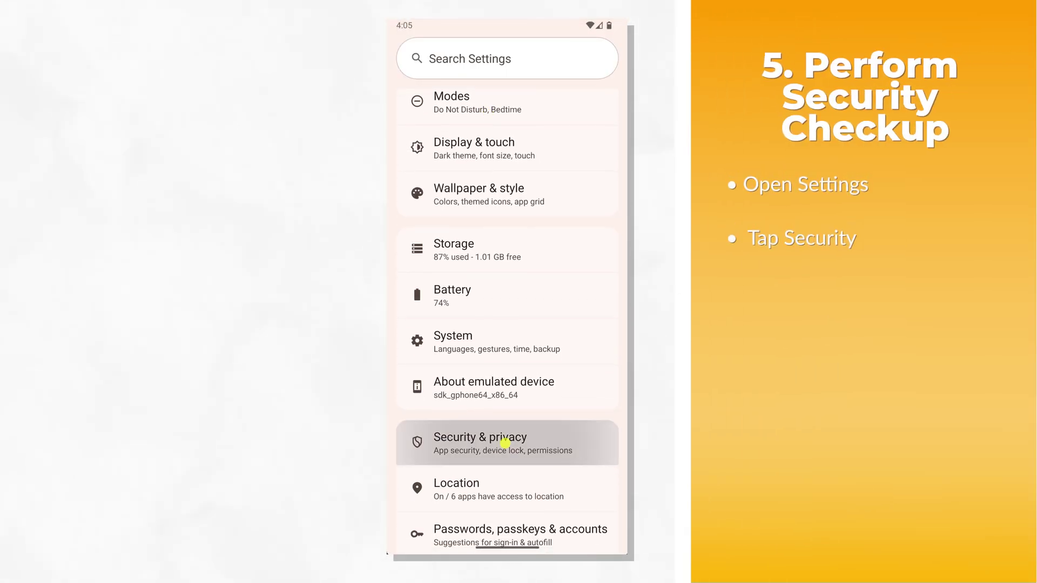
pyautogui.click(511, 217)
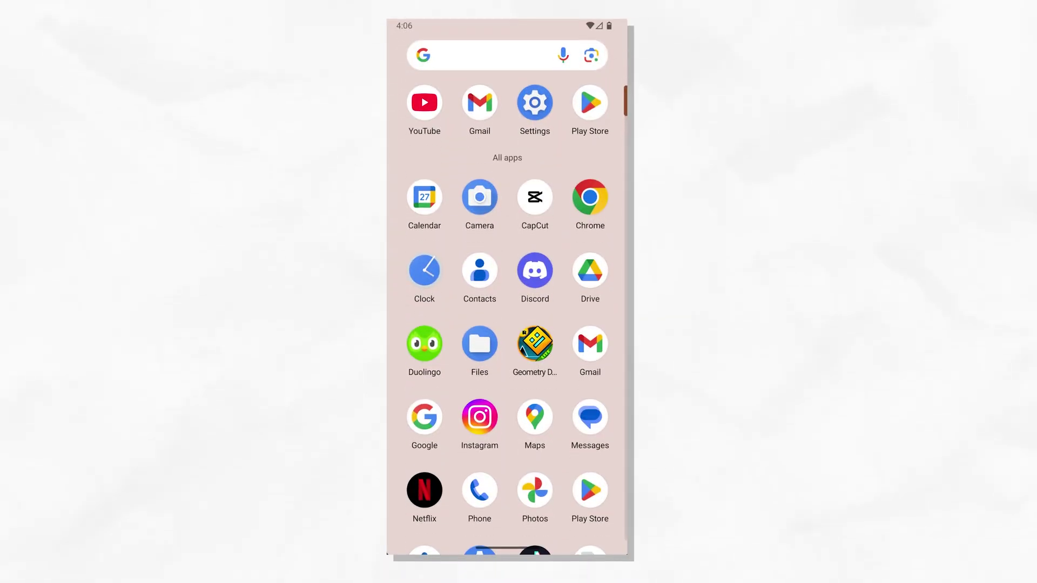
pyautogui.click(534, 102)
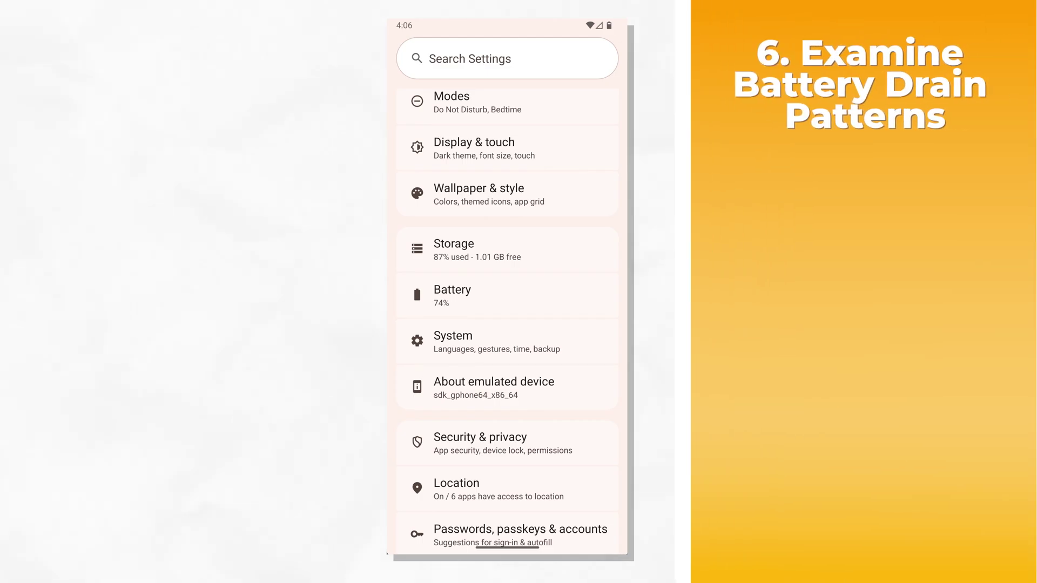
# Review battery usage by app since the last full charge, then open Erase all data in Reset options.
pyautogui.click(493, 292)
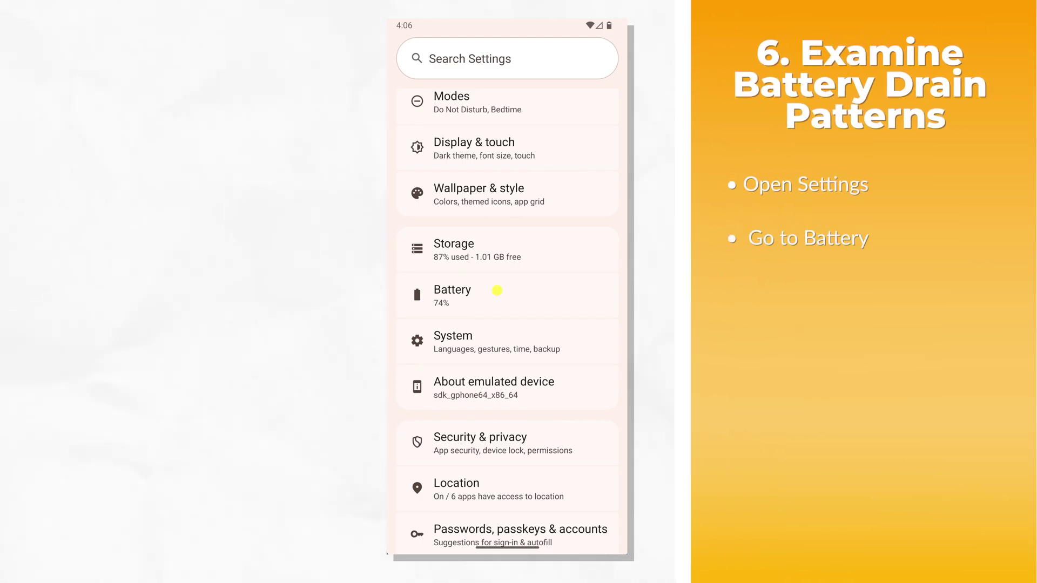
pyautogui.click(471, 250)
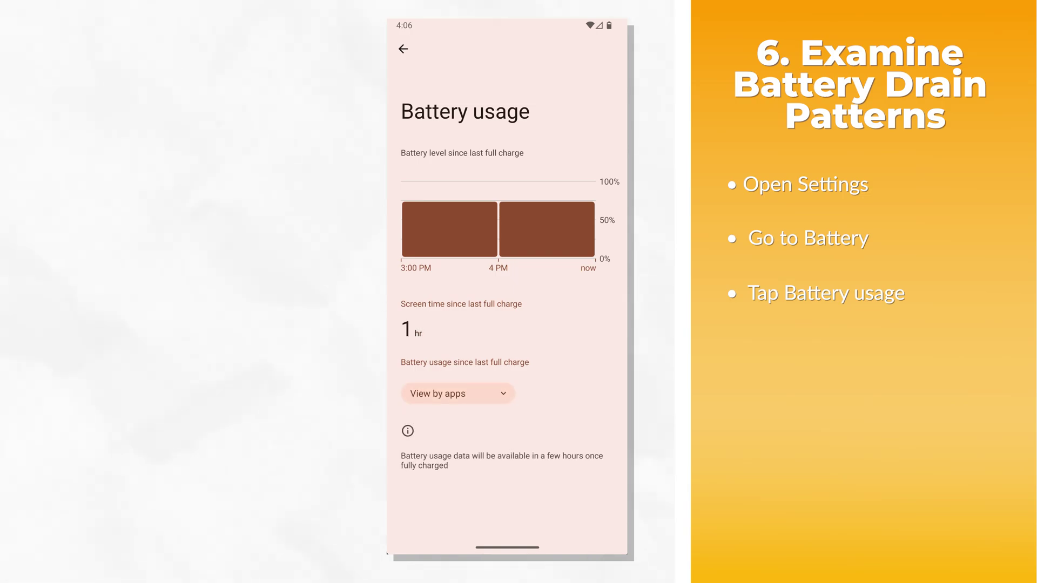
pyautogui.click(500, 393)
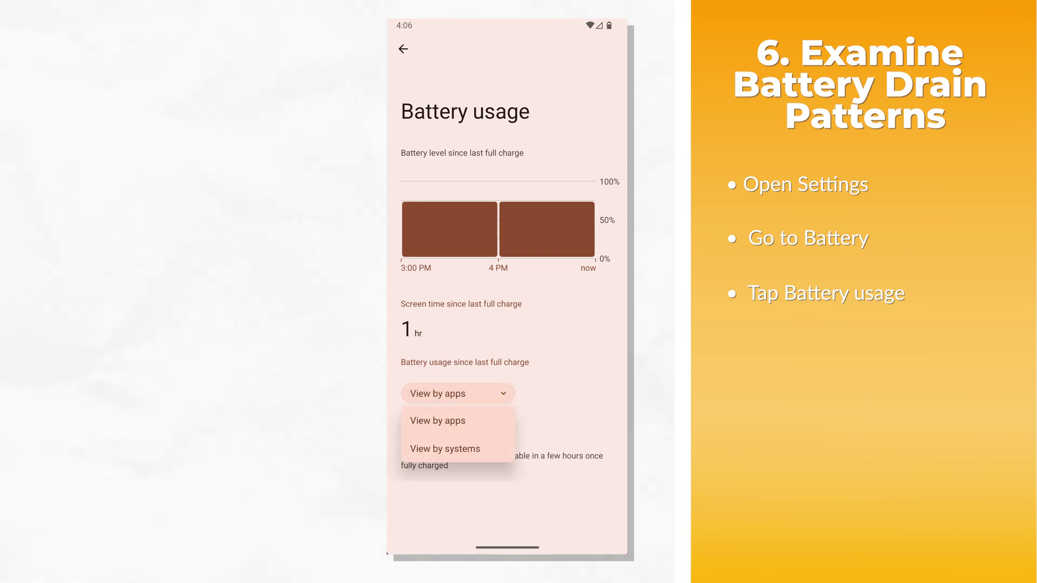
pyautogui.click(455, 421)
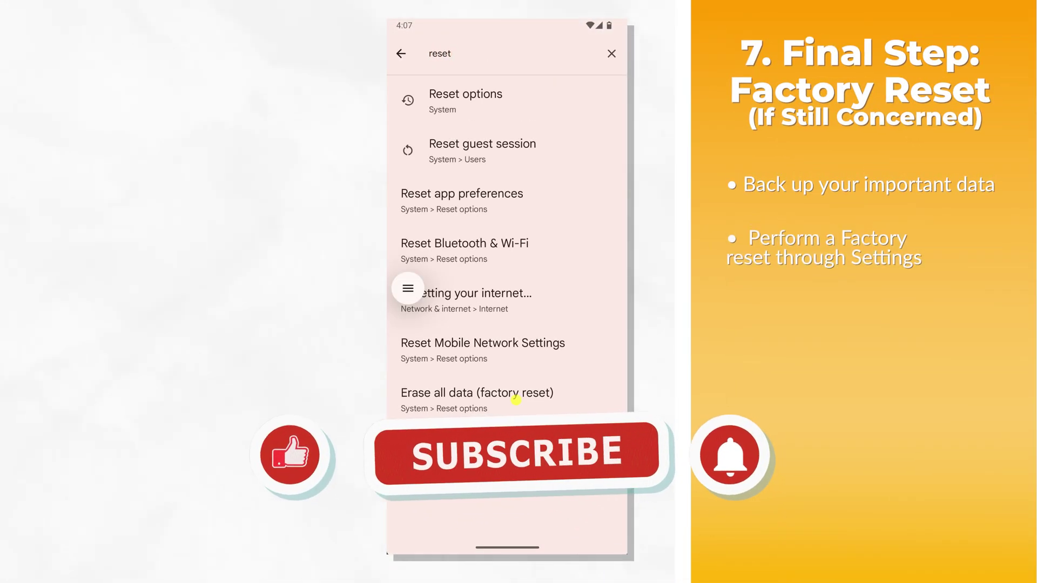
pyautogui.click(477, 397)
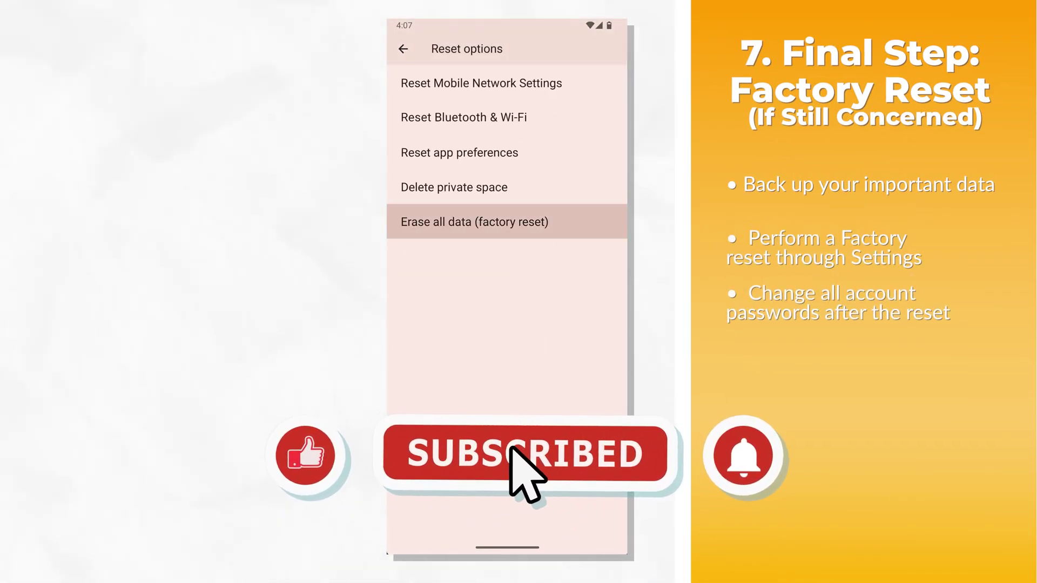
pyautogui.click(474, 221)
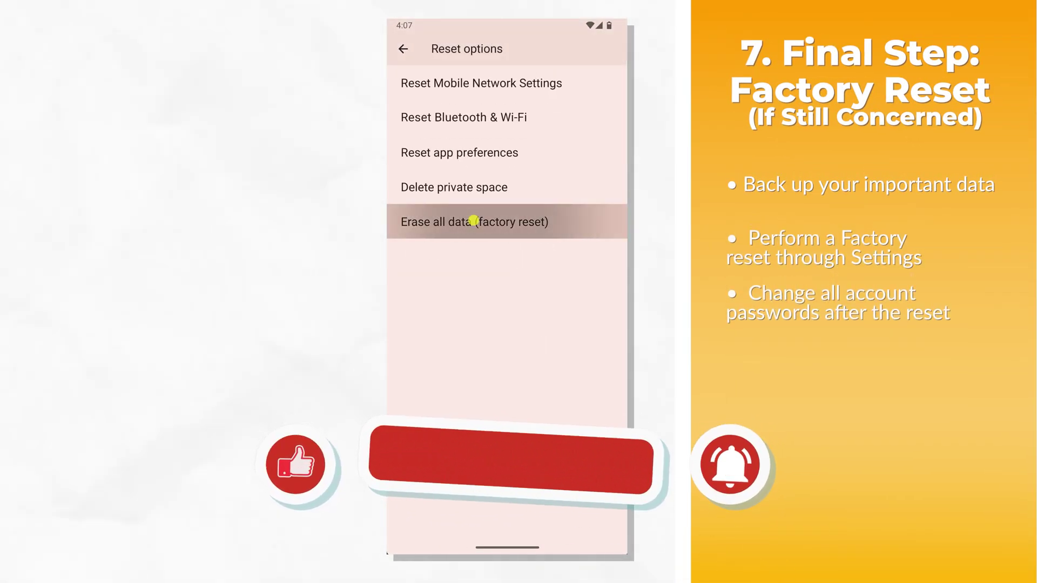